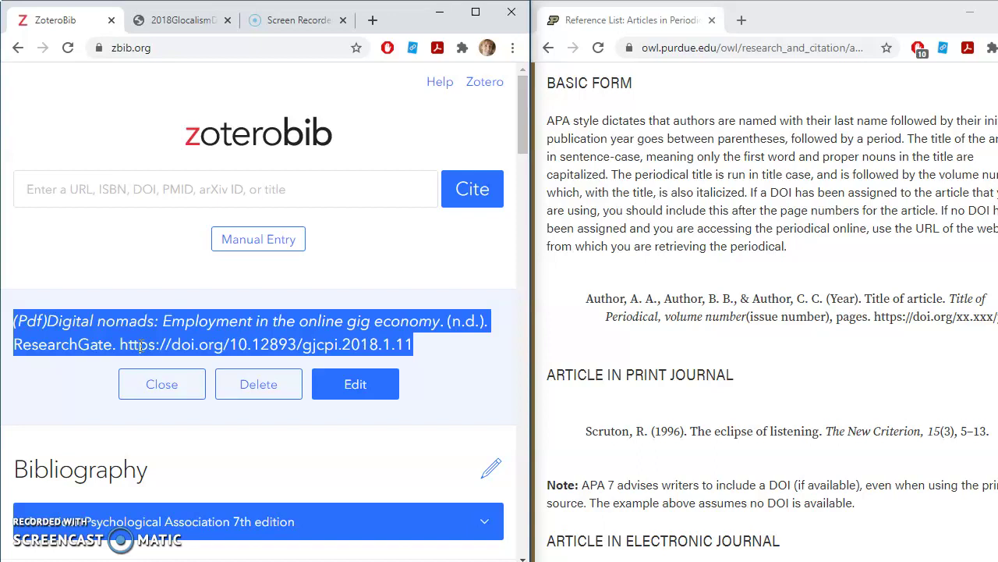
Compare the generated citation with the APA basic form for journal articles and check the article PDF's title page for the author.
{"action": "left_click", "coordinate": [176, 348]}
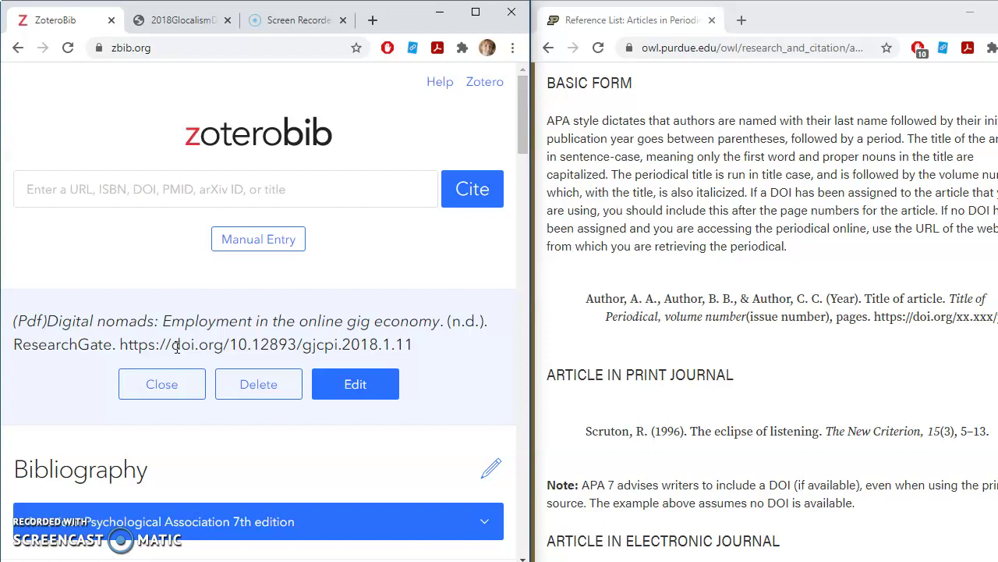
{"action": "left_click", "coordinate": [199, 529]}
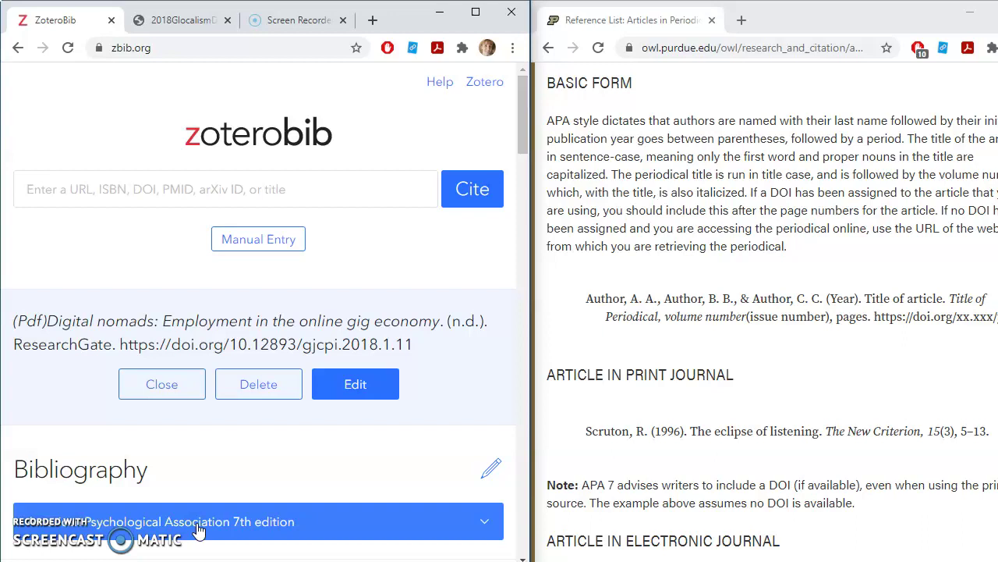
{"action": "left_click", "coordinate": [588, 298]}
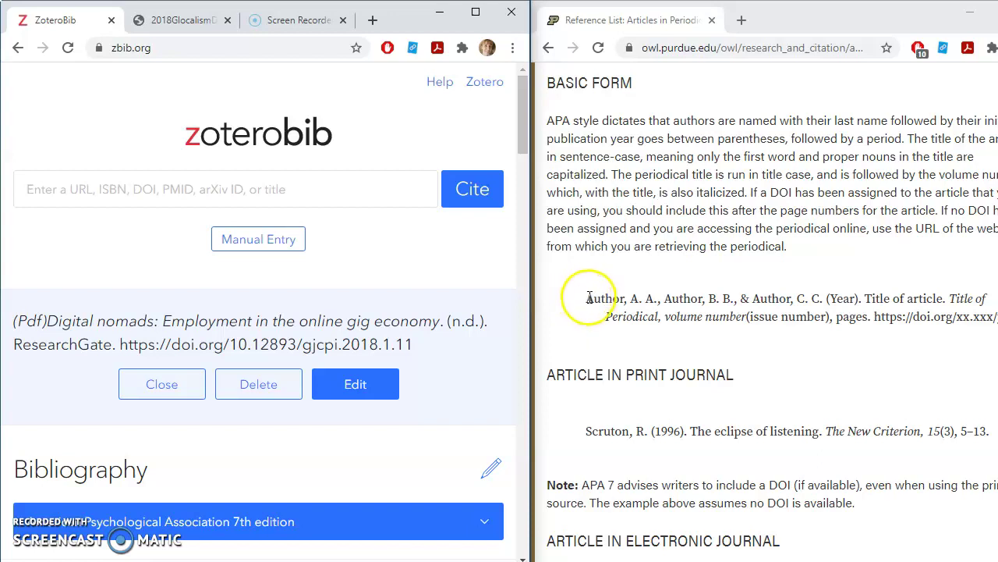
{"action": "left_click_drag", "start_coordinate": [588, 298], "coordinate": [740, 299]}
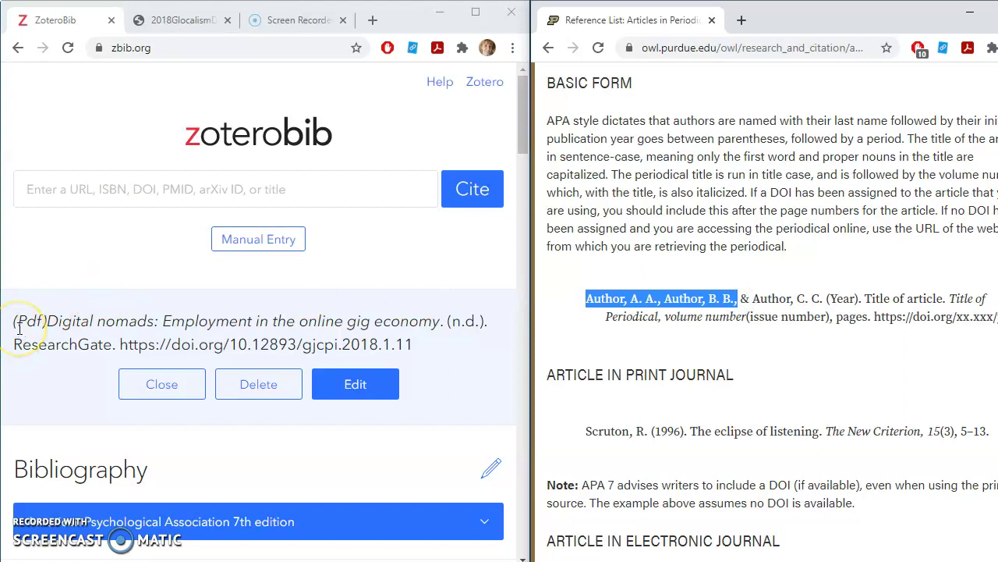
{"action": "left_click", "coordinate": [167, 24]}
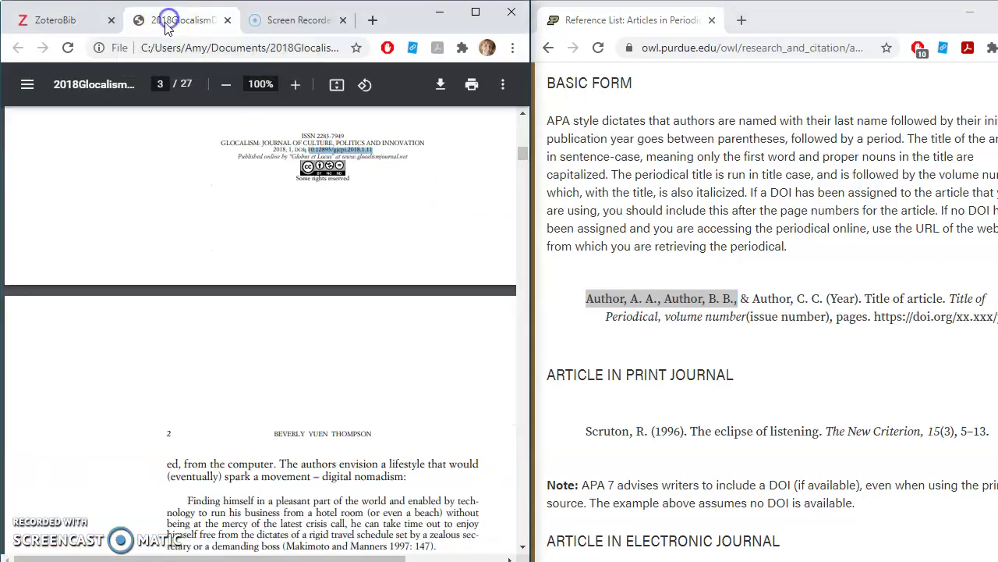
{"action": "scroll", "coordinate": [274, 285], "scroll_direction": "up", "scroll_amount": 10}
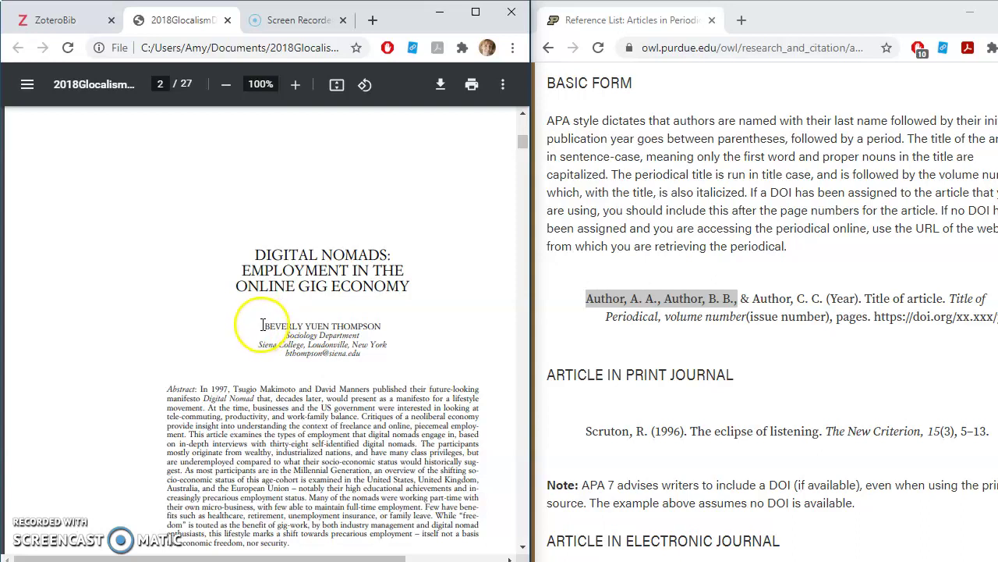
Open the Digital nomads citation for editing in ZoteroBib and change its item type to Journal Article.
{"action": "left_click", "coordinate": [63, 21]}
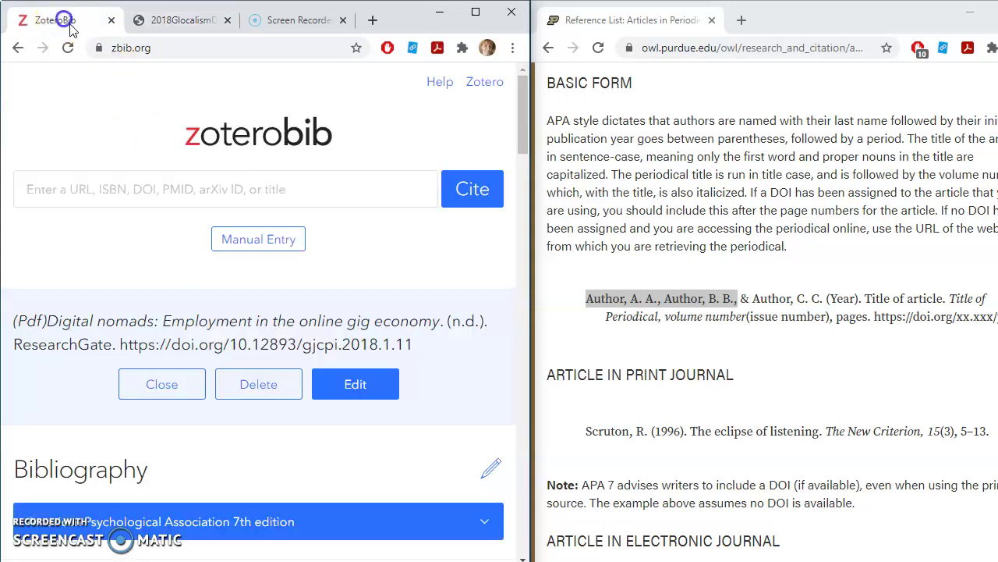
{"action": "left_click", "coordinate": [378, 382]}
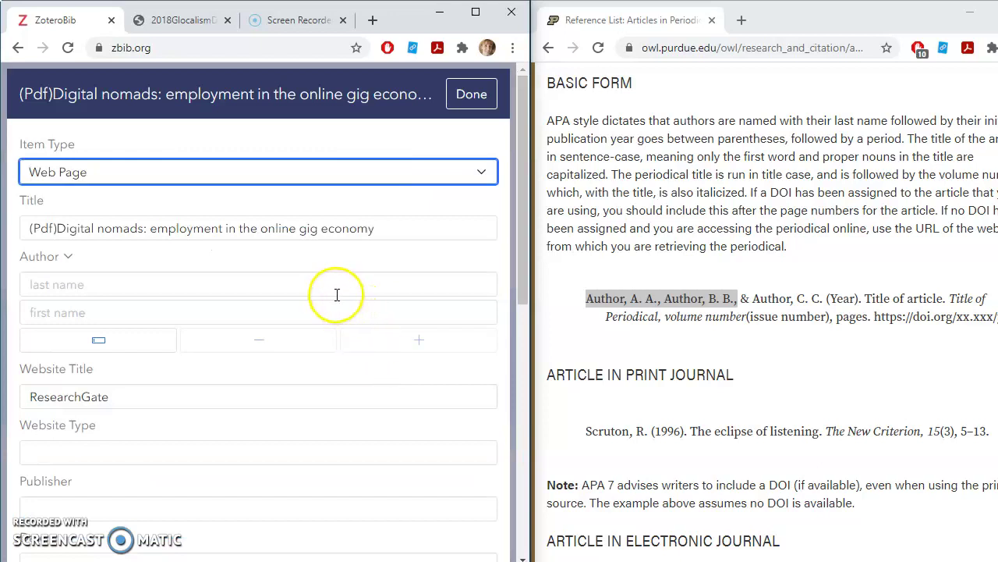
{"action": "left_click", "coordinate": [260, 170]}
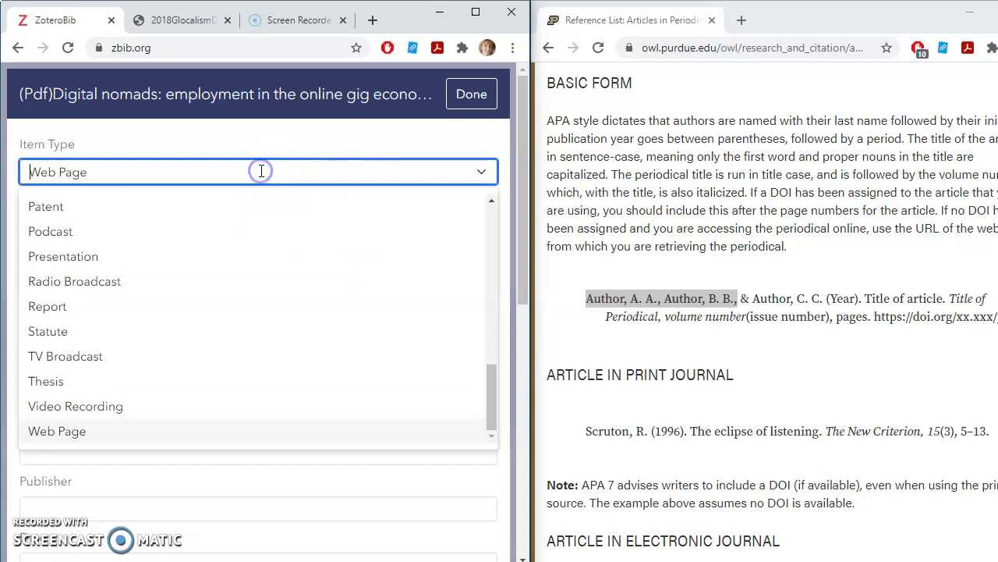
{"action": "scroll", "coordinate": [326, 315], "scroll_direction": "up", "scroll_amount": 2}
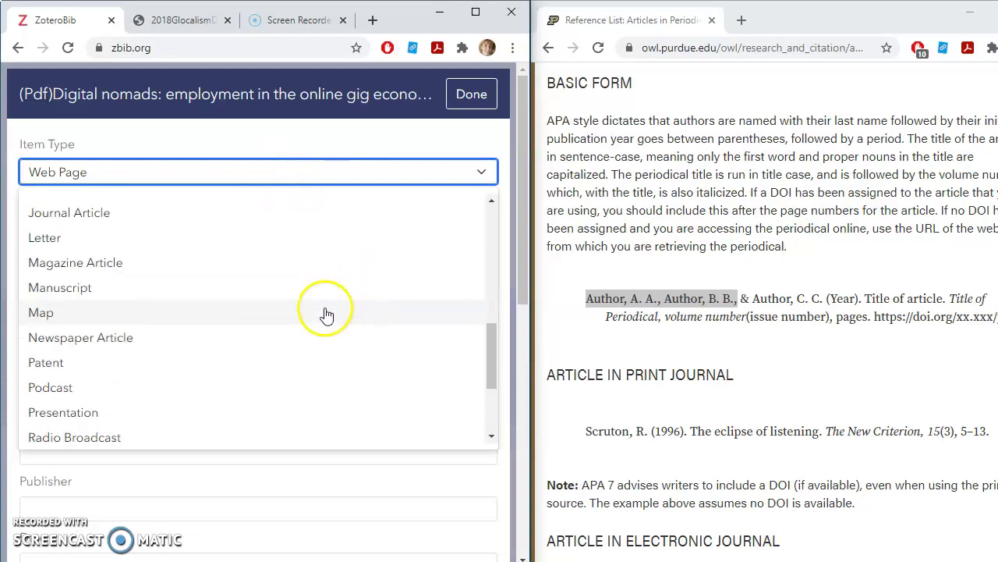
{"action": "left_click", "coordinate": [99, 213]}
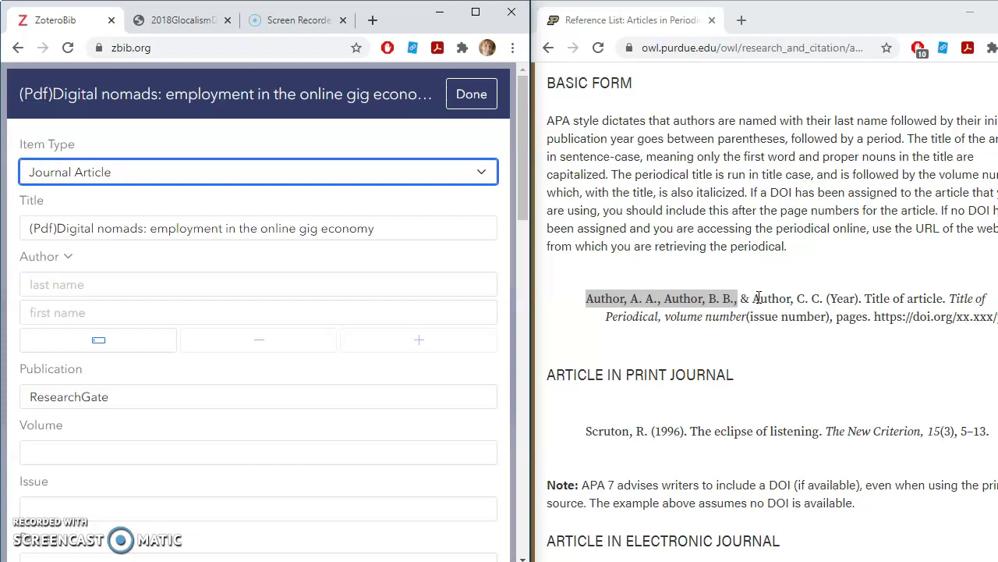
Enter the author's last name and first name in the citation's author fields.
{"action": "left_click", "coordinate": [599, 299]}
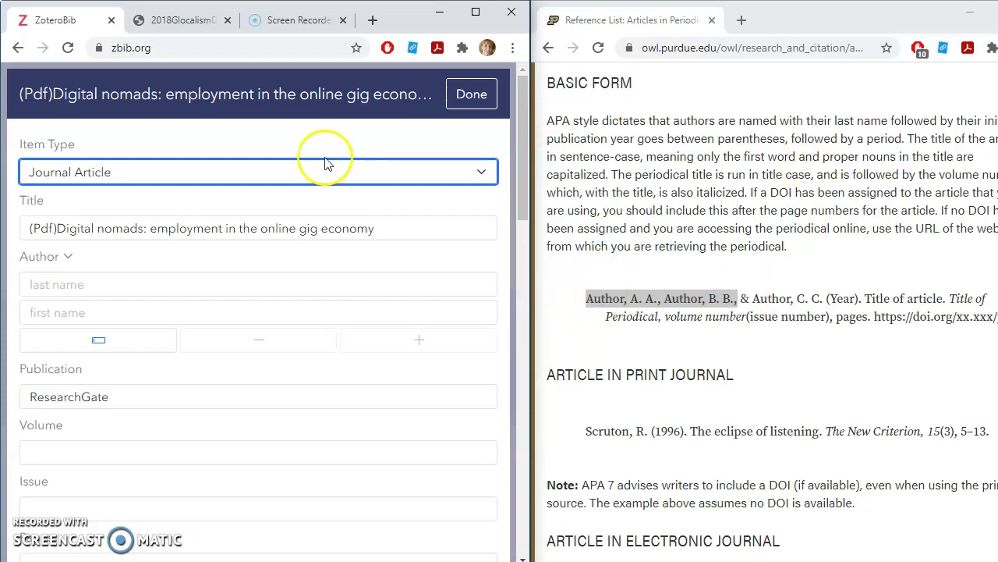
{"action": "left_click", "coordinate": [123, 292]}
{"action": "type", "text": "Thompson"}
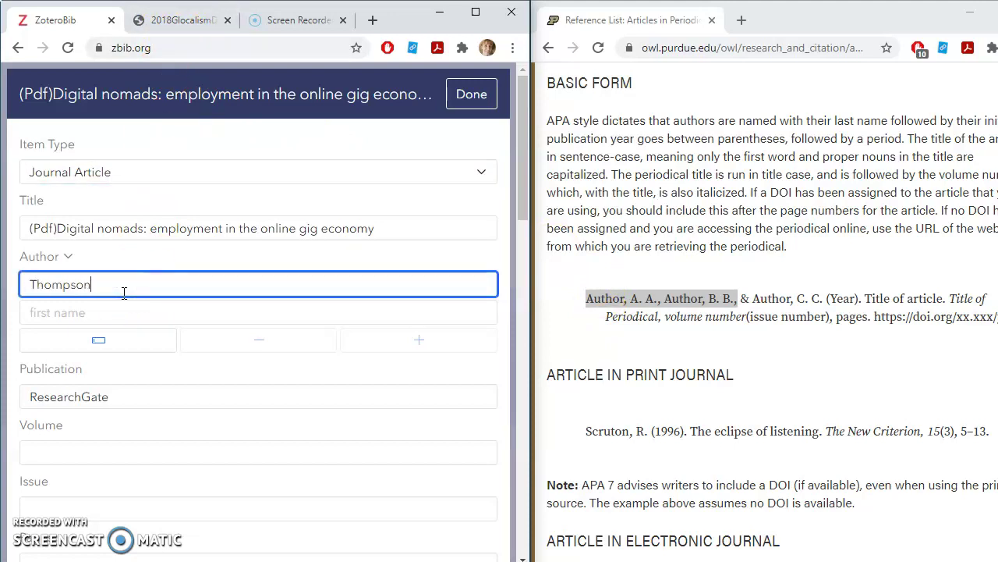
{"action": "key", "text": "Tab"}
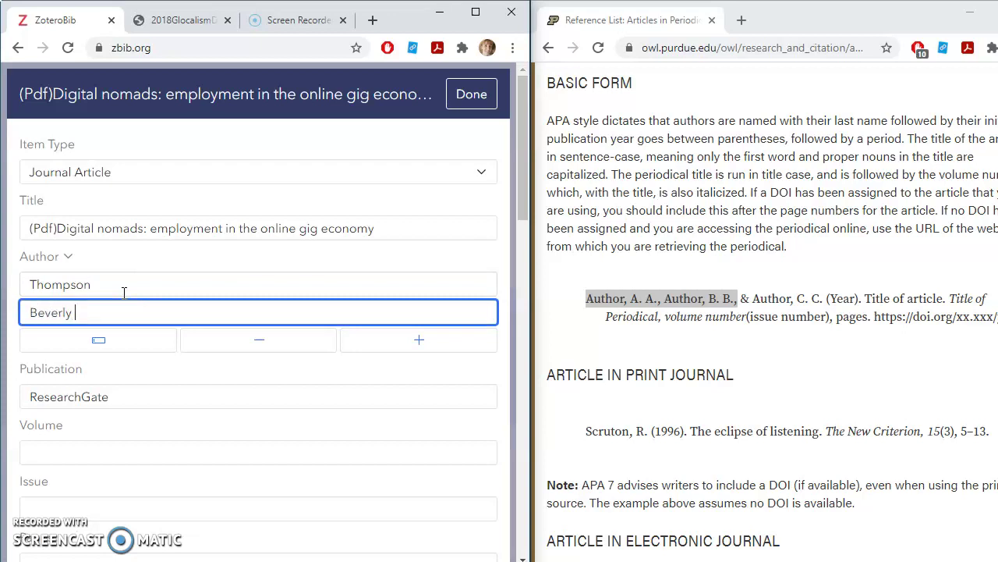
Set the citation's date to 2018, following the year element in the APA basic form.
{"action": "left_click", "coordinate": [856, 298]}
{"action": "left_click", "coordinate": [312, 365]}
{"action": "scroll", "coordinate": [301, 356], "scroll_direction": "down", "scroll_amount": 2}
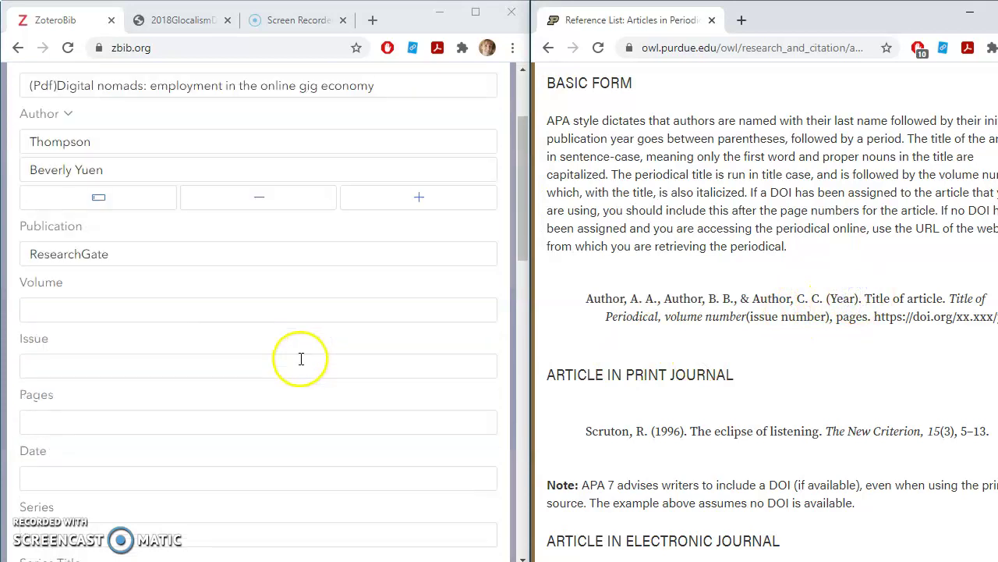
{"action": "scroll", "coordinate": [196, 453], "scroll_direction": "down", "scroll_amount": 1}
{"action": "scroll", "coordinate": [195, 456], "scroll_direction": "up", "scroll_amount": 1}
{"action": "scroll", "coordinate": [208, 454], "scroll_direction": "down", "scroll_amount": 2}
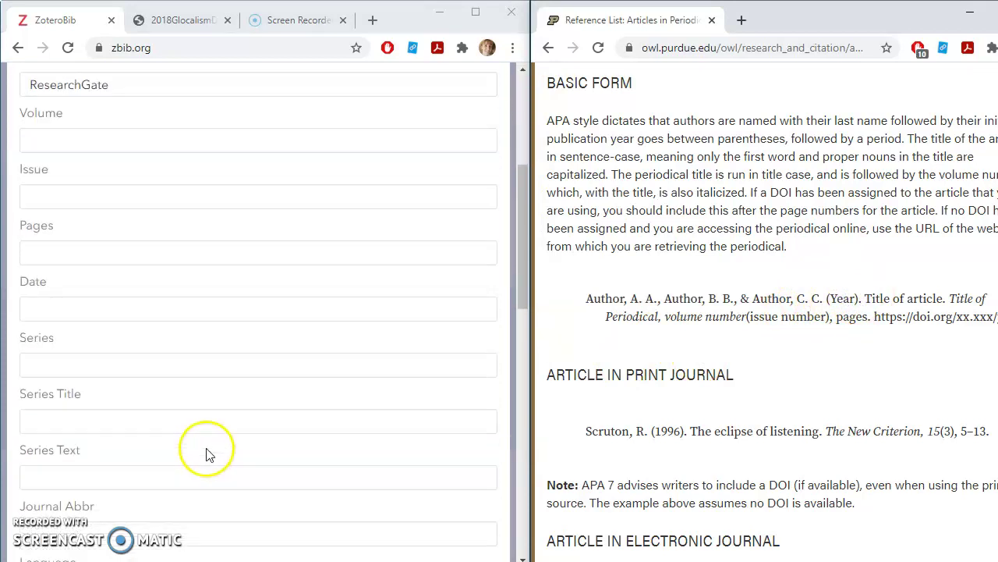
{"action": "left_click", "coordinate": [85, 323]}
{"action": "left_click", "coordinate": [81, 314]}
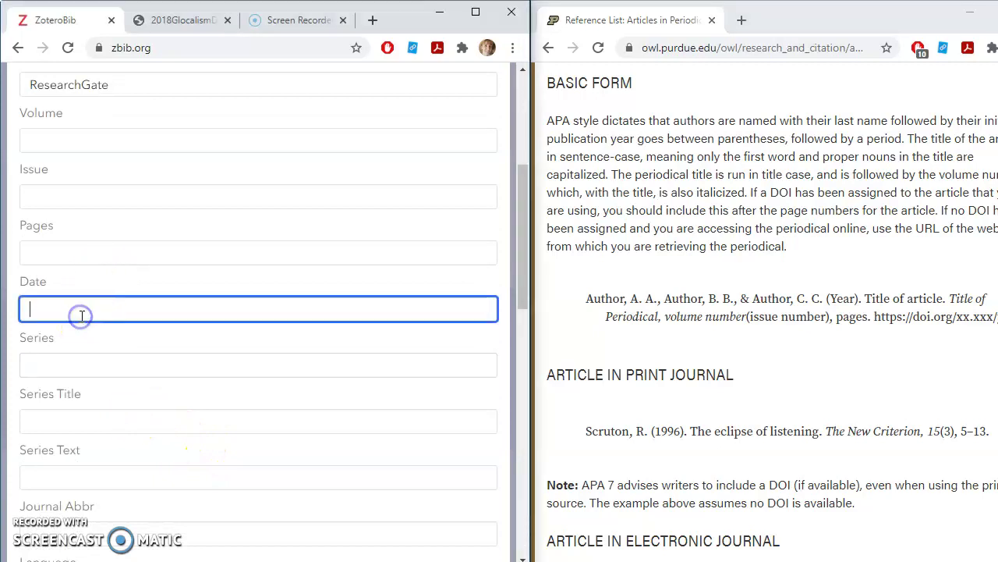
{"action": "type", "text": "2018"}
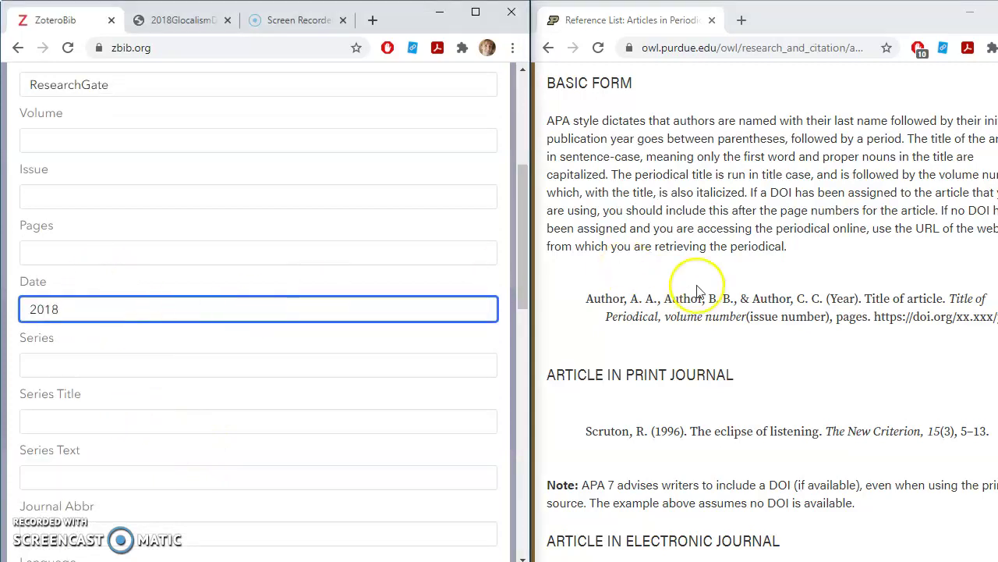
Remove the "(Pdf)" prefix from the citation's title.
{"action": "scroll", "coordinate": [283, 181], "scroll_direction": "up", "scroll_amount": 1}
{"action": "scroll", "coordinate": [283, 181], "scroll_direction": "up", "scroll_amount": 2}
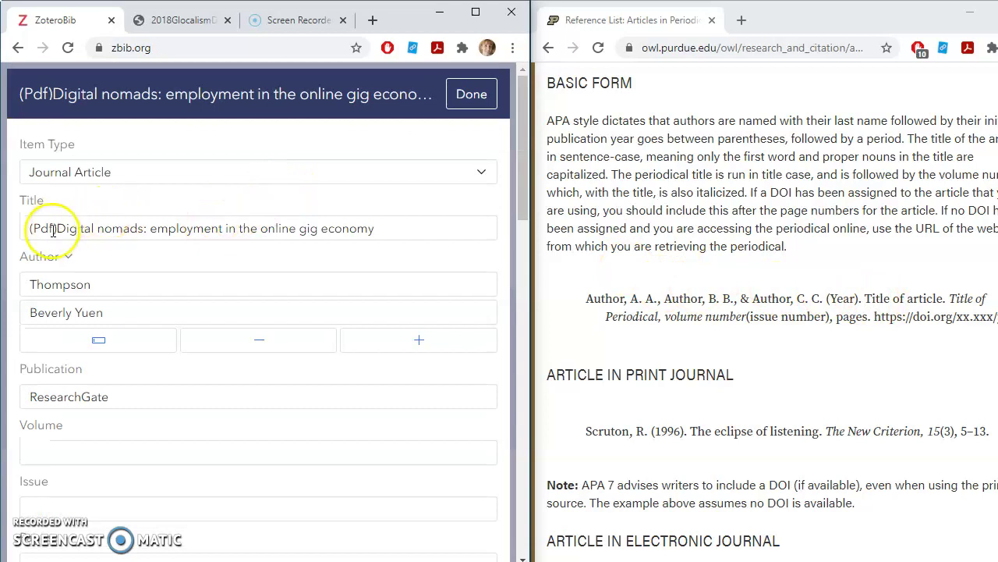
{"action": "left_click_drag", "start_coordinate": [56, 228], "coordinate": [5, 230]}
{"action": "key", "text": "BackSpace"}
{"action": "key", "text": "Delete"}
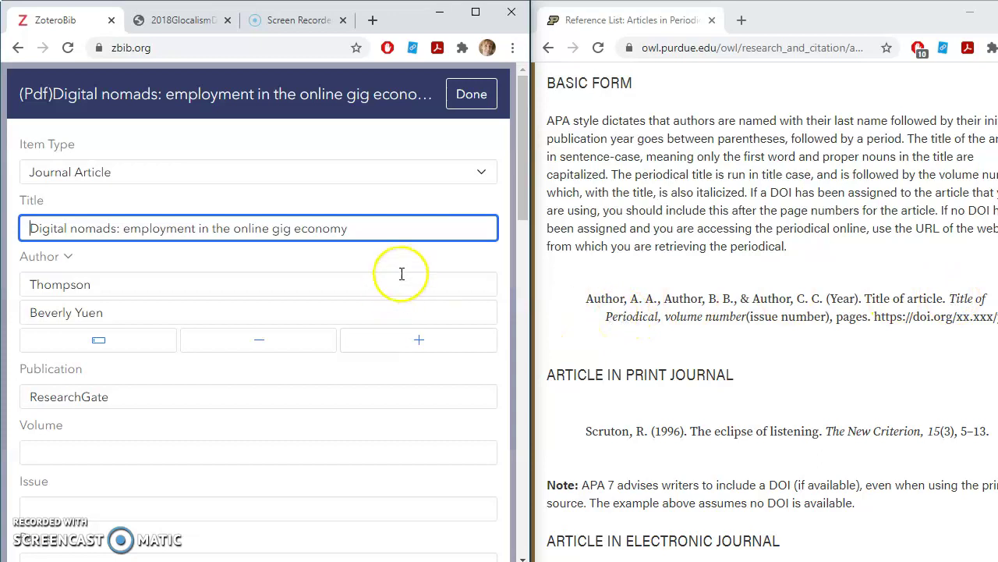
Replace the publication with the journal name from the article PDF's first-page footer, "GLOCALISM: JOURNAL OF CULTURE, POLITICS AND INNOVATION".
{"action": "left_click", "coordinate": [153, 20]}
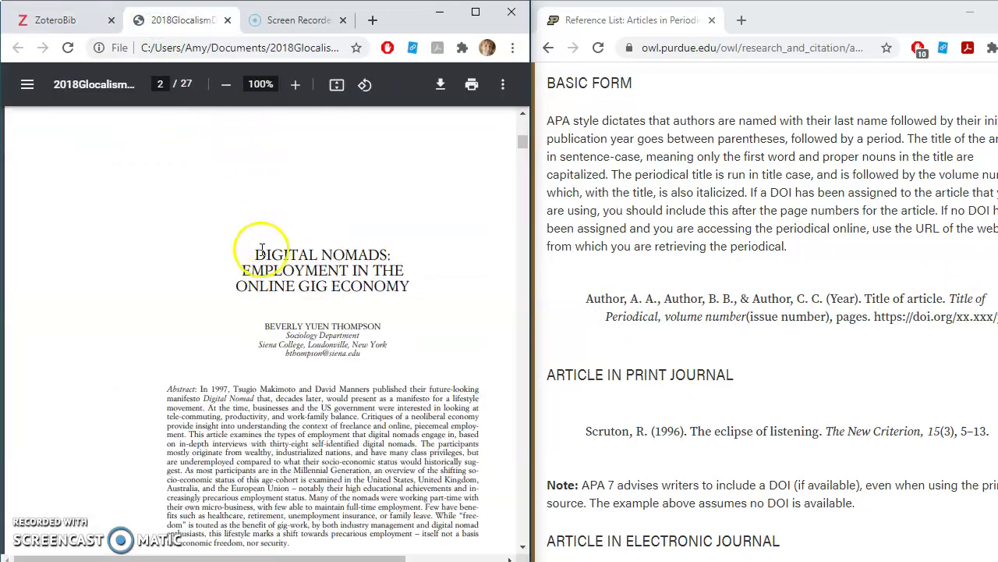
{"action": "scroll", "coordinate": [247, 278], "scroll_direction": "up", "scroll_amount": 1}
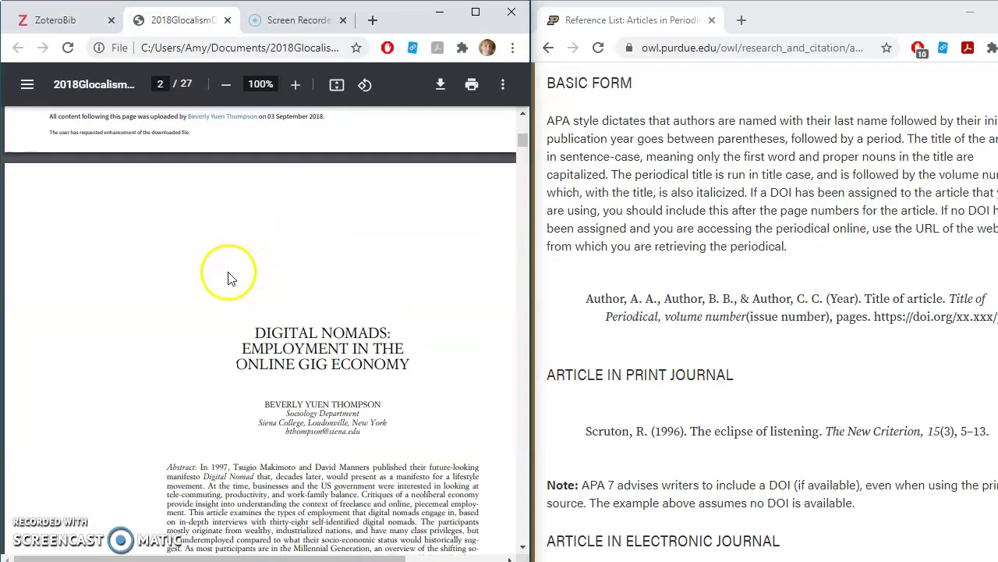
{"action": "scroll", "coordinate": [232, 279], "scroll_direction": "down", "scroll_amount": 4}
{"action": "scroll", "coordinate": [225, 271], "scroll_direction": "down", "scroll_amount": 1}
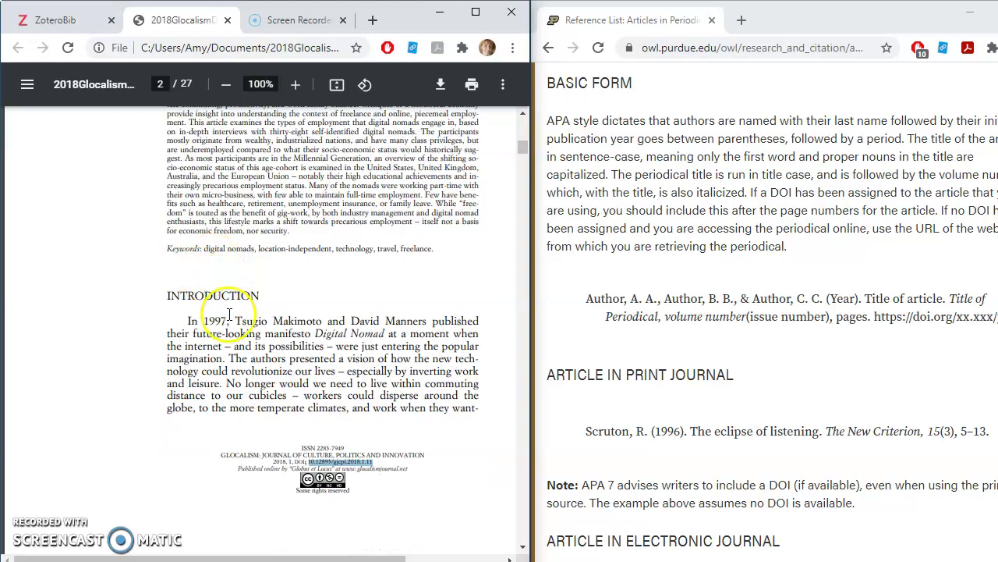
{"action": "left_click_drag", "start_coordinate": [222, 455], "coordinate": [414, 457]}
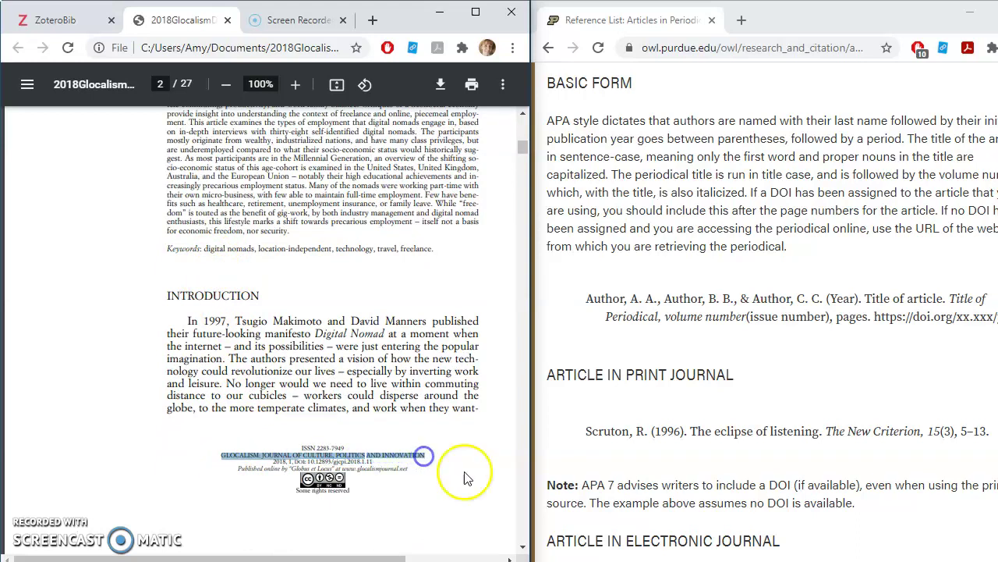
{"action": "left_click", "coordinate": [63, 20]}
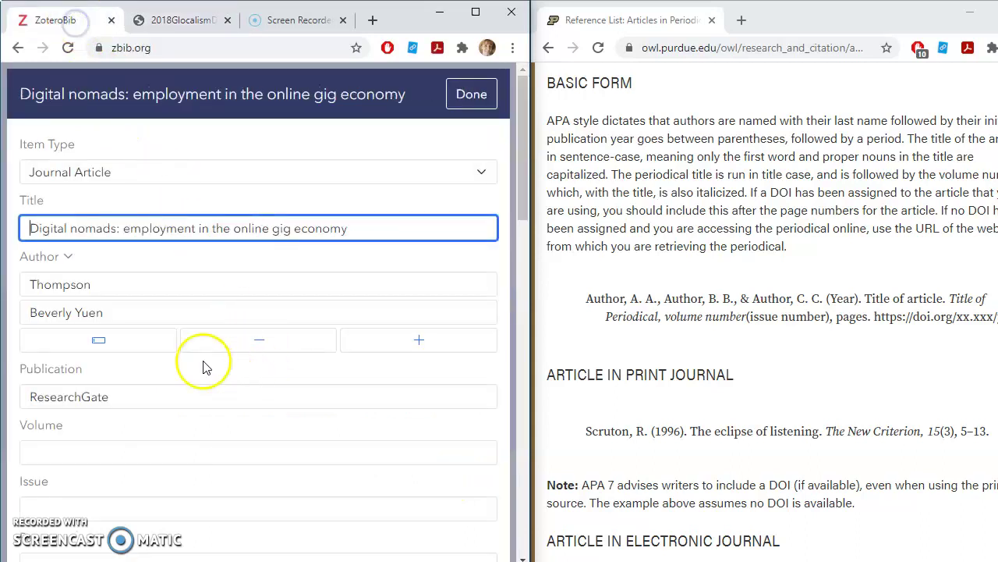
{"action": "double_click", "coordinate": [163, 397]}
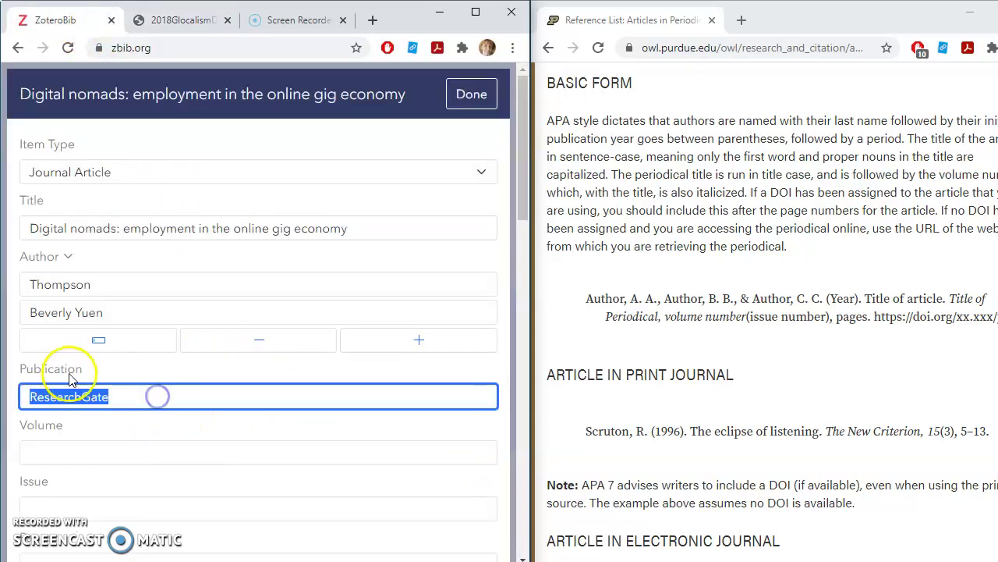
{"action": "type", "text": "GLOCALISM: JOURNAL OF CULTURE, POLITICS AND INNOVATION"}
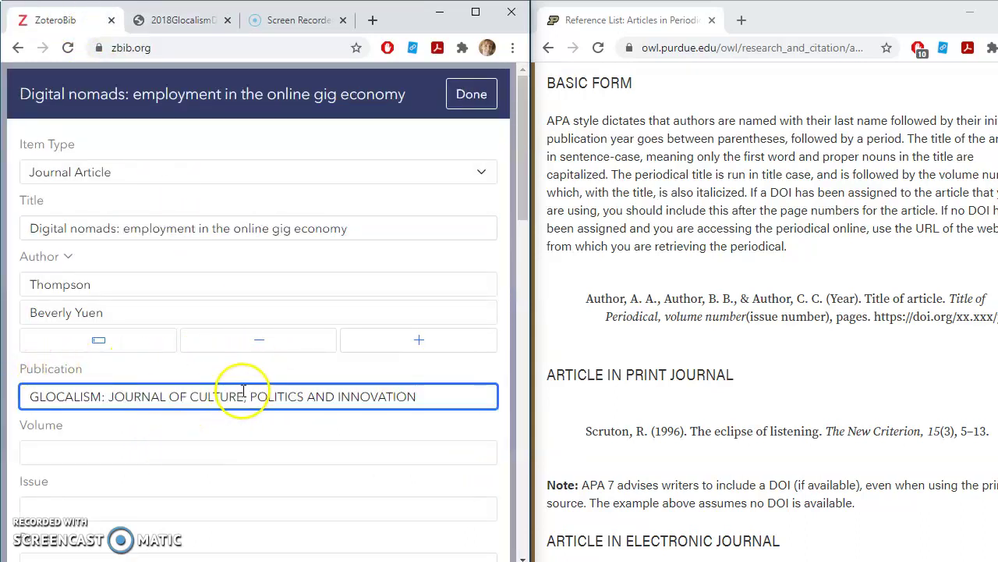
Check the volume and issue in the article PDF's footer, and enter volume 2018 and issue 1 in the citation.
{"action": "left_click", "coordinate": [715, 326]}
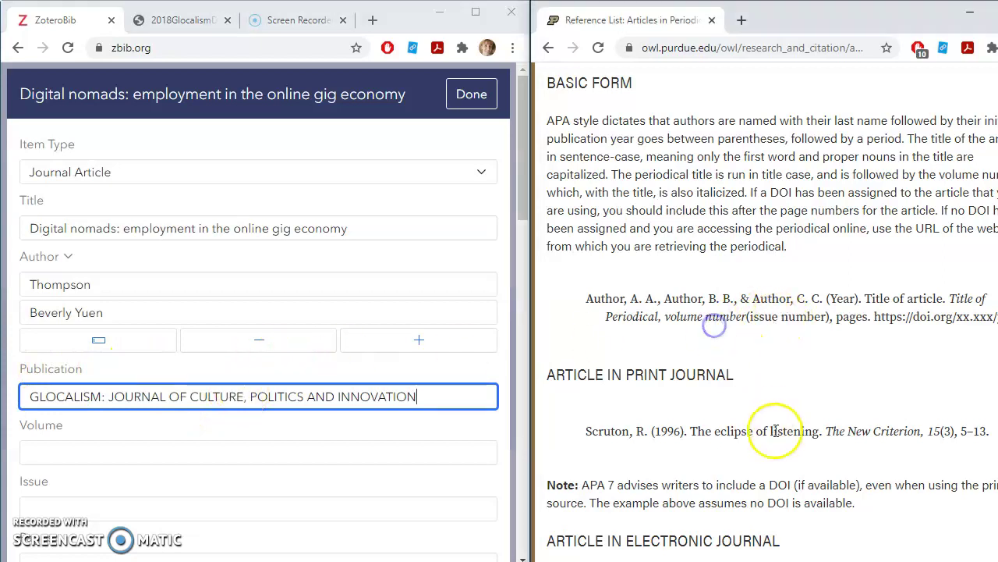
{"action": "left_click", "coordinate": [176, 20]}
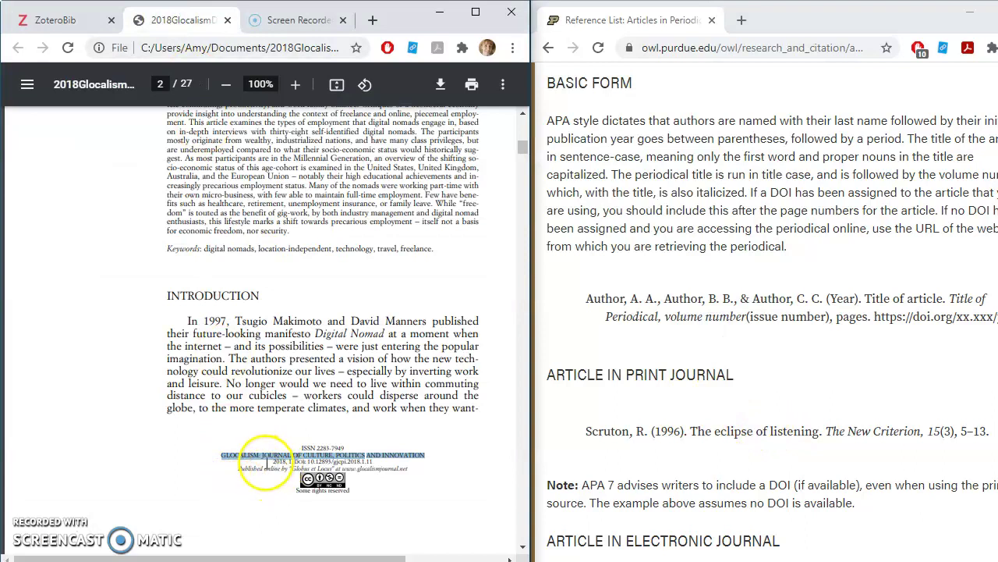
{"action": "left_click", "coordinate": [269, 462]}
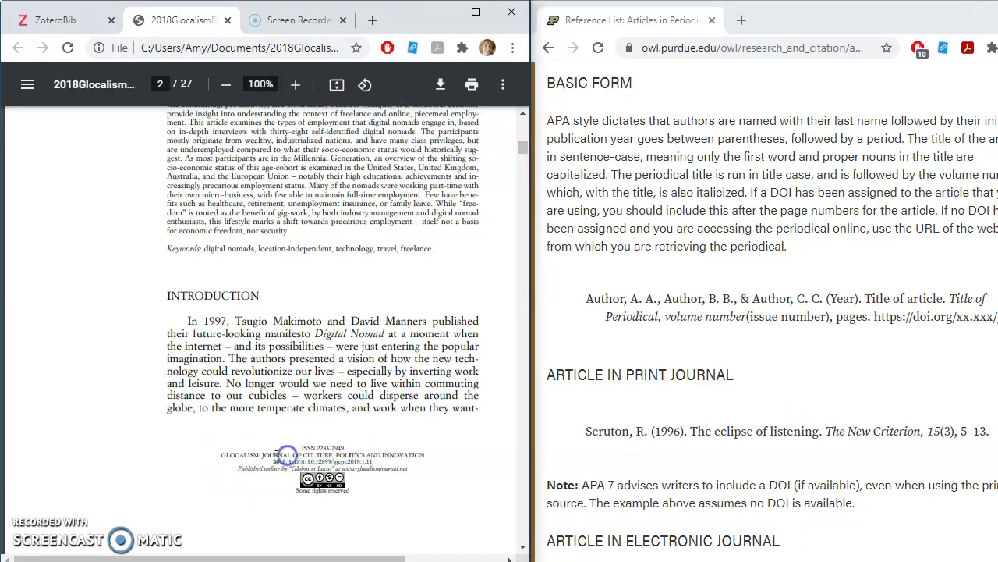
{"action": "left_click", "coordinate": [290, 462]}
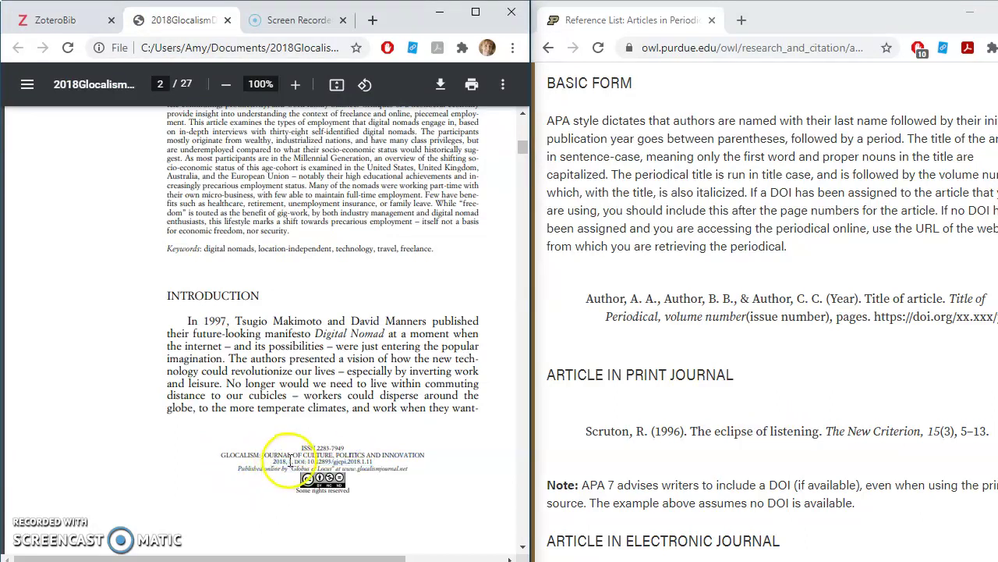
{"action": "key", "text": "ctrl+shift+Tab"}
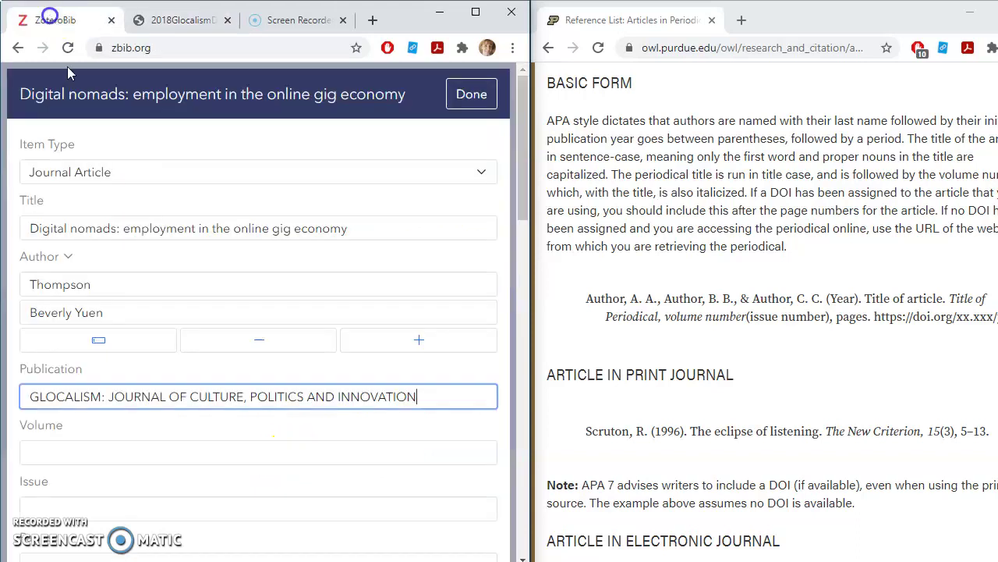
{"action": "left_click", "coordinate": [121, 460]}
{"action": "type", "text": "2018"}
{"action": "key", "text": "Tab"}
{"action": "type", "text": "1"}
{"action": "scroll", "coordinate": [479, 424], "scroll_direction": "down", "scroll_amount": 2}
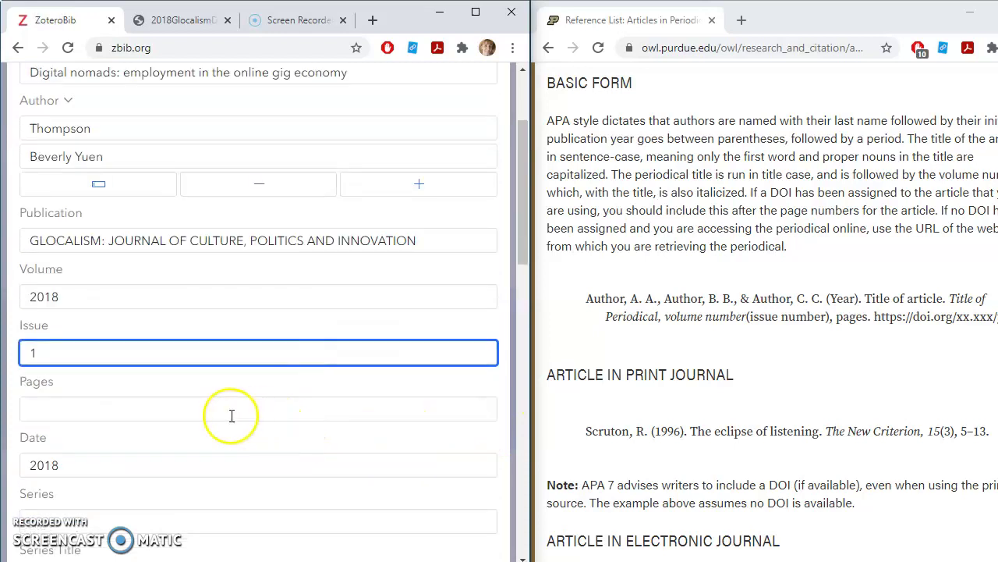
Check the article PDF's page numbering and enter 1-26 as the citation's pages.
{"action": "left_click", "coordinate": [172, 413]}
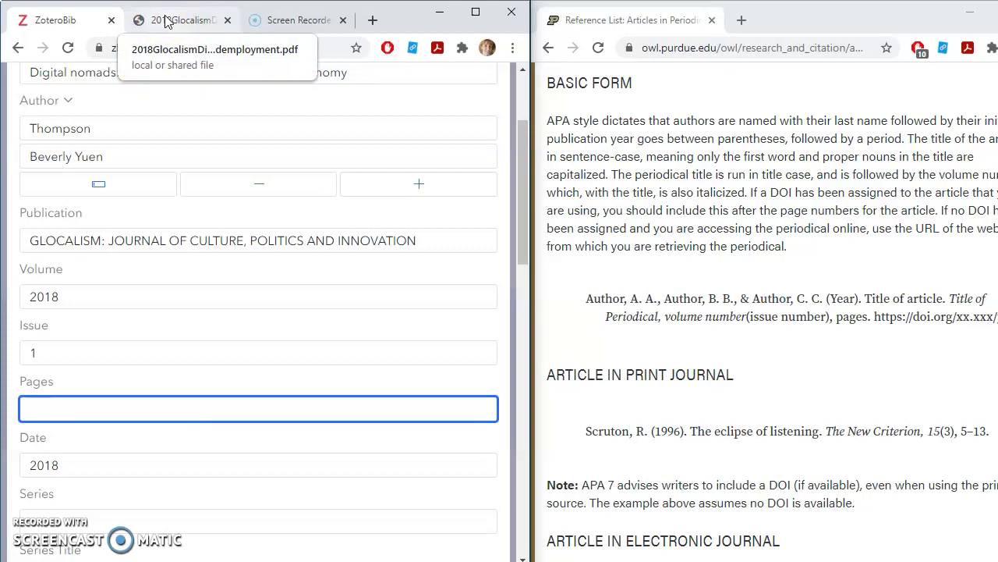
{"action": "left_click", "coordinate": [167, 21]}
{"action": "left_click", "coordinate": [242, 297]}
{"action": "scroll", "coordinate": [242, 299], "scroll_direction": "up", "scroll_amount": 5}
{"action": "scroll", "coordinate": [242, 300], "scroll_direction": "down", "scroll_amount": 9}
{"action": "left_click", "coordinate": [178, 324]}
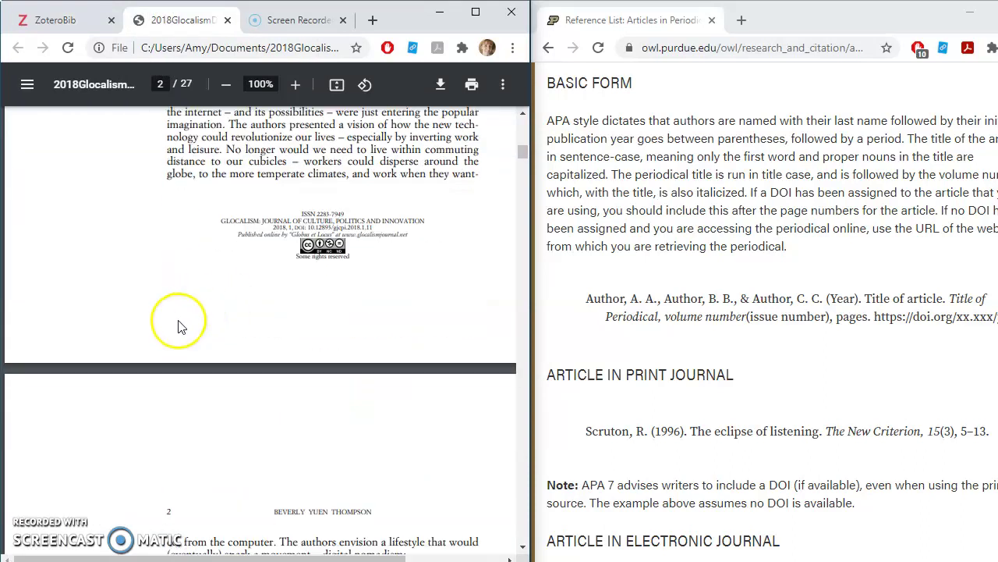
{"action": "scroll", "coordinate": [177, 325], "scroll_direction": "down", "scroll_amount": 2}
{"action": "left_click", "coordinate": [38, 18]}
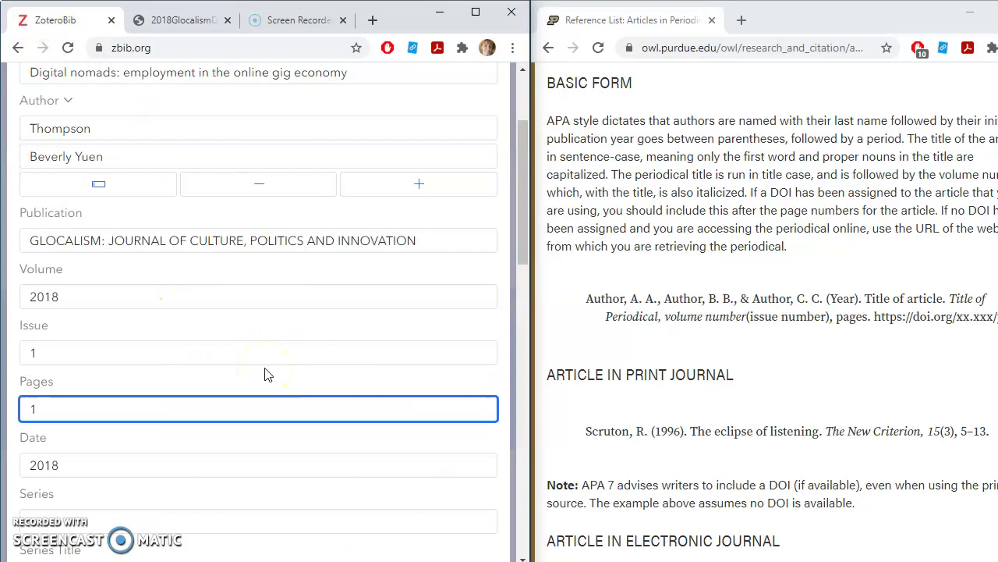
{"action": "type", "text": "-26"}
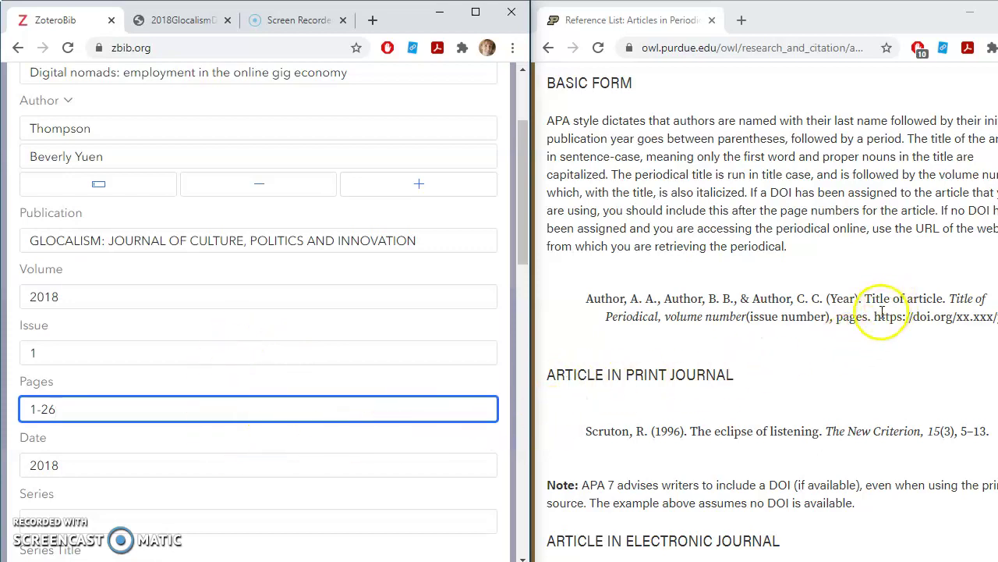
Following the DOI element in the APA basic form, copy 10.12893/gjcpi.2018.1.11 from the citation's Extra field into its DOI field.
{"action": "left_click_drag", "start_coordinate": [874, 317], "coordinate": [987, 318]}
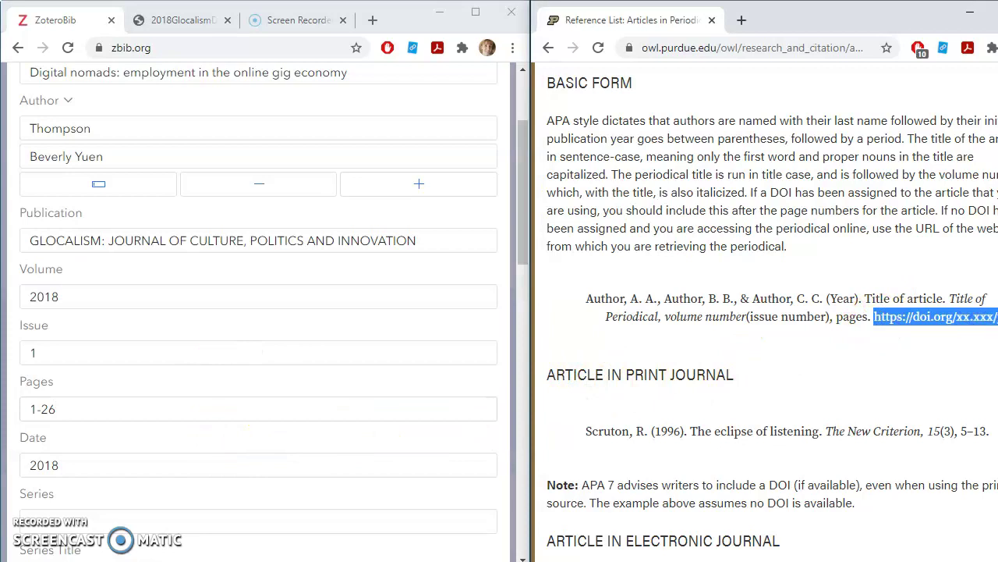
{"action": "left_click", "coordinate": [927, 327]}
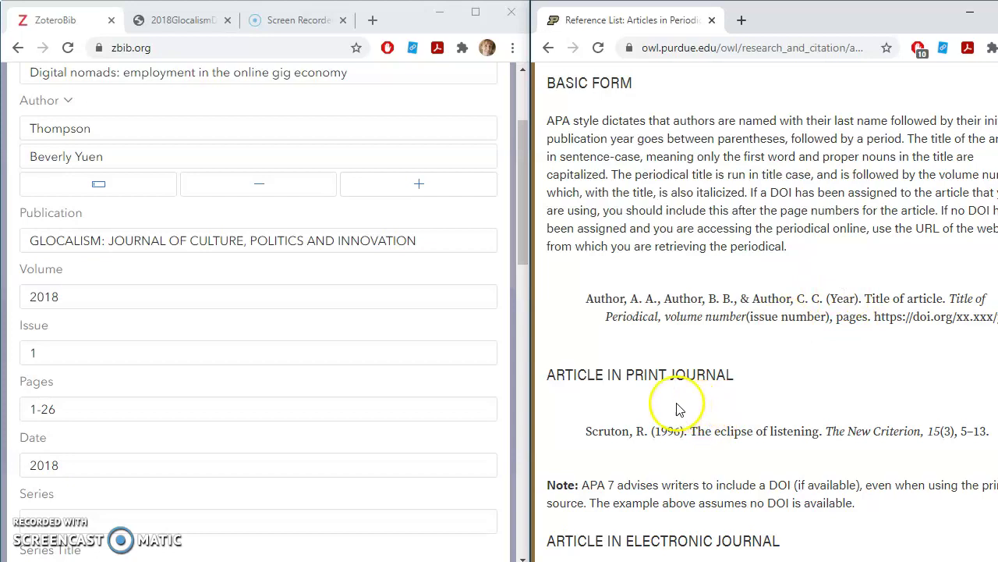
{"action": "scroll", "coordinate": [413, 386], "scroll_direction": "down", "scroll_amount": 10}
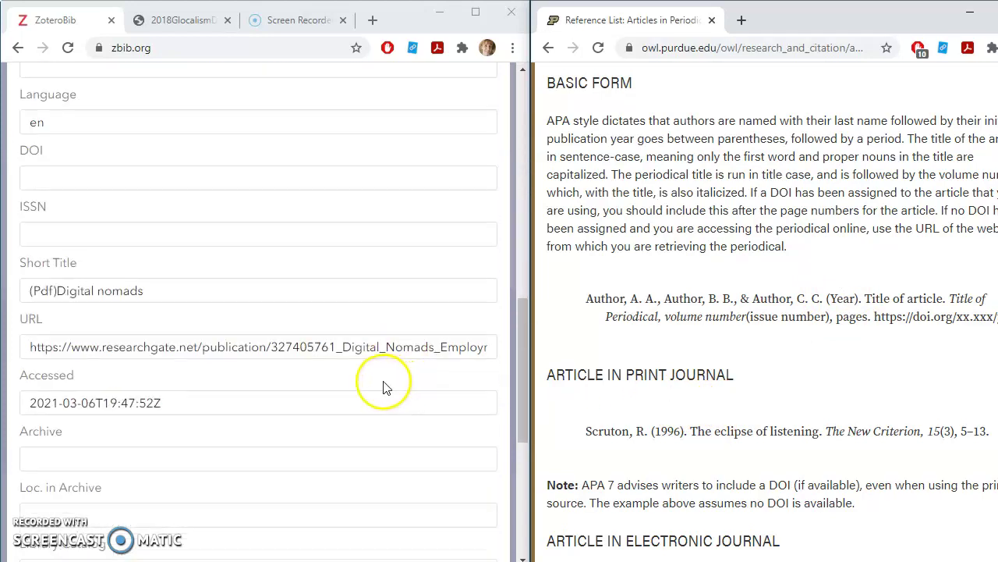
{"action": "scroll", "coordinate": [205, 353], "scroll_direction": "down", "scroll_amount": 5}
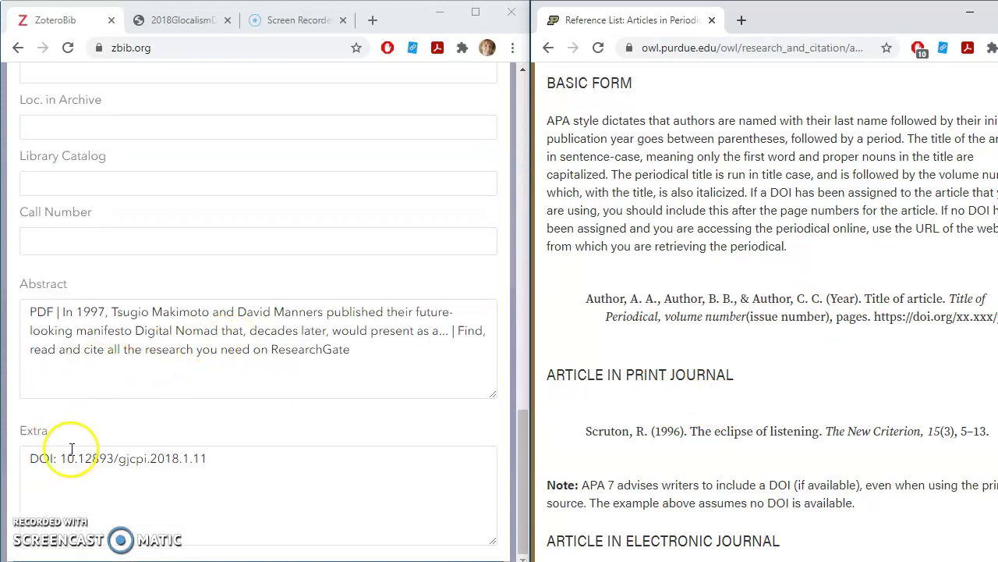
{"action": "left_click_drag", "start_coordinate": [63, 458], "coordinate": [194, 460]}
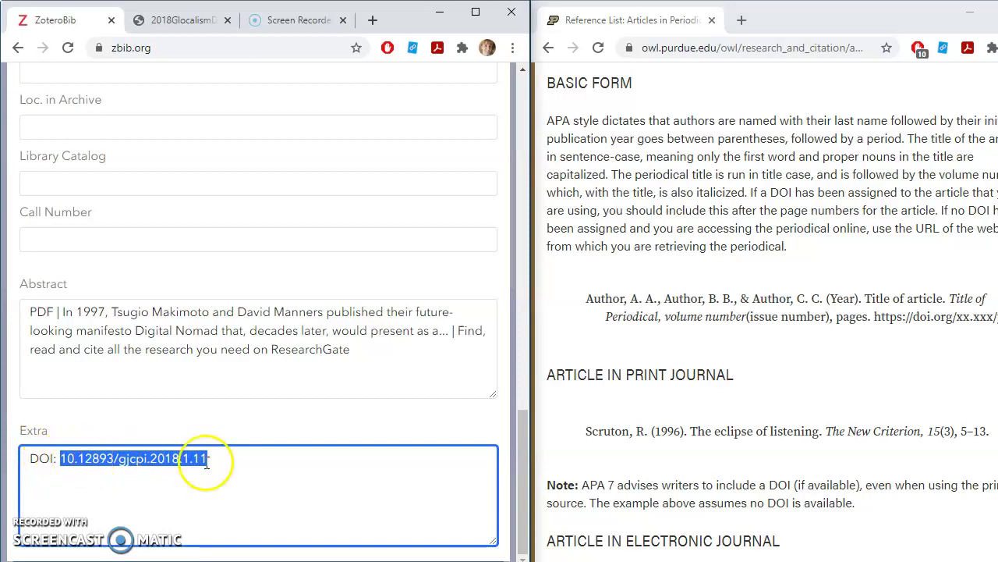
{"action": "scroll", "coordinate": [212, 380], "scroll_direction": "up", "scroll_amount": 5}
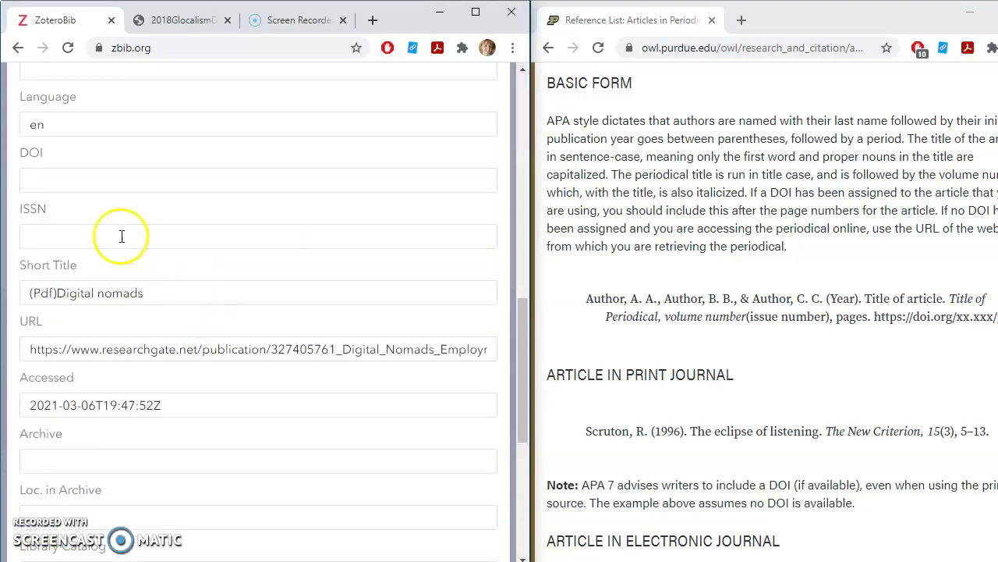
{"action": "left_click", "coordinate": [88, 188]}
{"action": "type", "text": "10.12893/gjcpi.2018.1.11"}
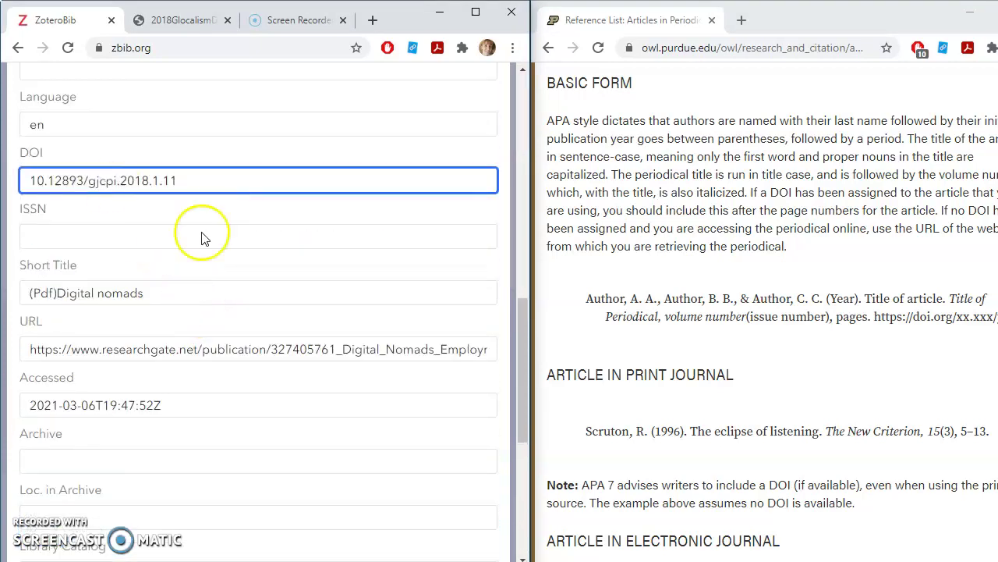
Finish editing the citation and highlight the journal name in the resulting reference to review it.
{"action": "scroll", "coordinate": [369, 386], "scroll_direction": "down", "scroll_amount": 5}
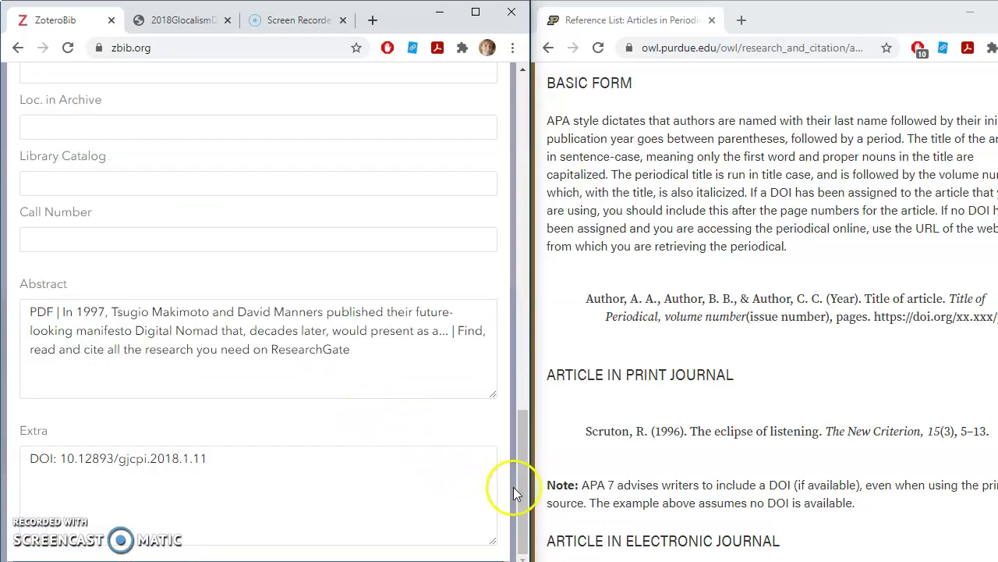
{"action": "left_click_drag", "start_coordinate": [520, 487], "coordinate": [519, 127]}
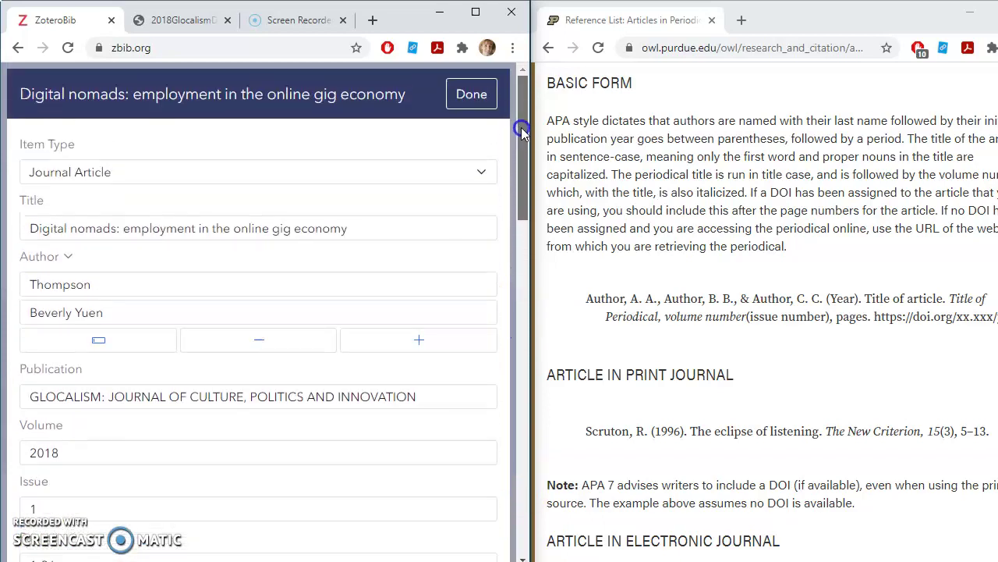
{"action": "left_click", "coordinate": [477, 98]}
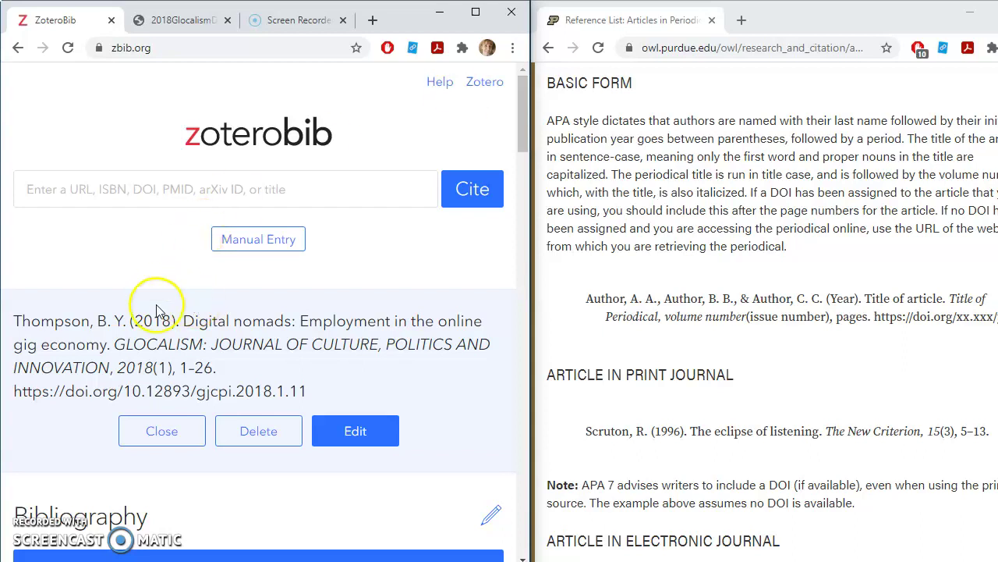
{"action": "left_click_drag", "start_coordinate": [116, 344], "coordinate": [115, 367]}
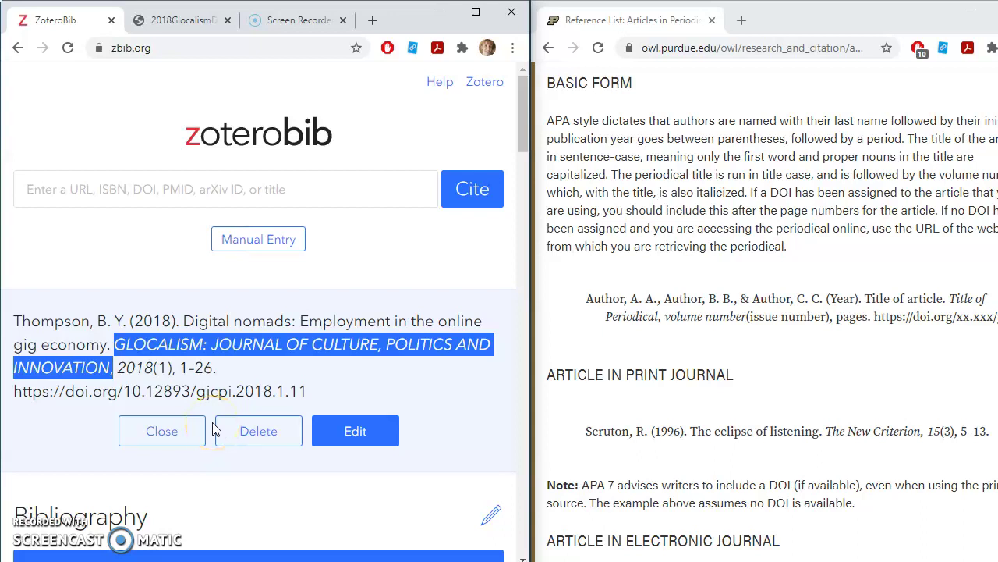
Open the additional export options for the APA 7th edition bibliography.
{"action": "scroll", "coordinate": [199, 411], "scroll_direction": "down", "scroll_amount": 5}
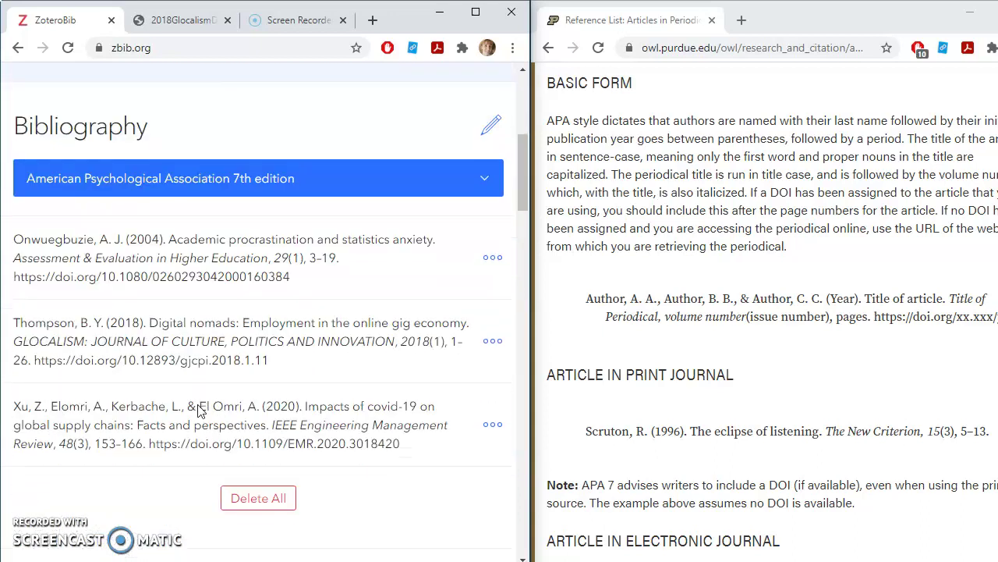
{"action": "scroll", "coordinate": [199, 411], "scroll_direction": "down", "scroll_amount": 3}
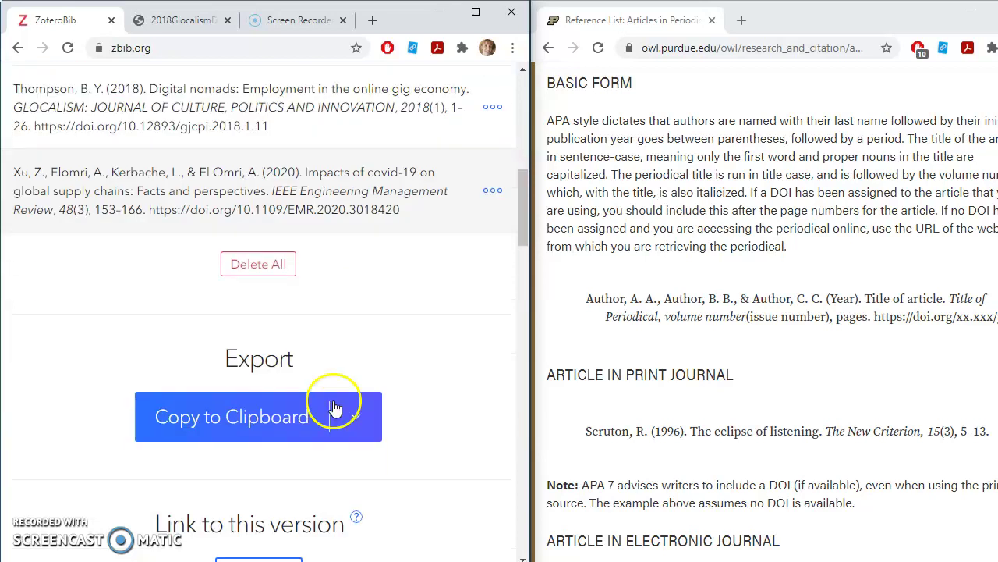
{"action": "left_click", "coordinate": [356, 417]}
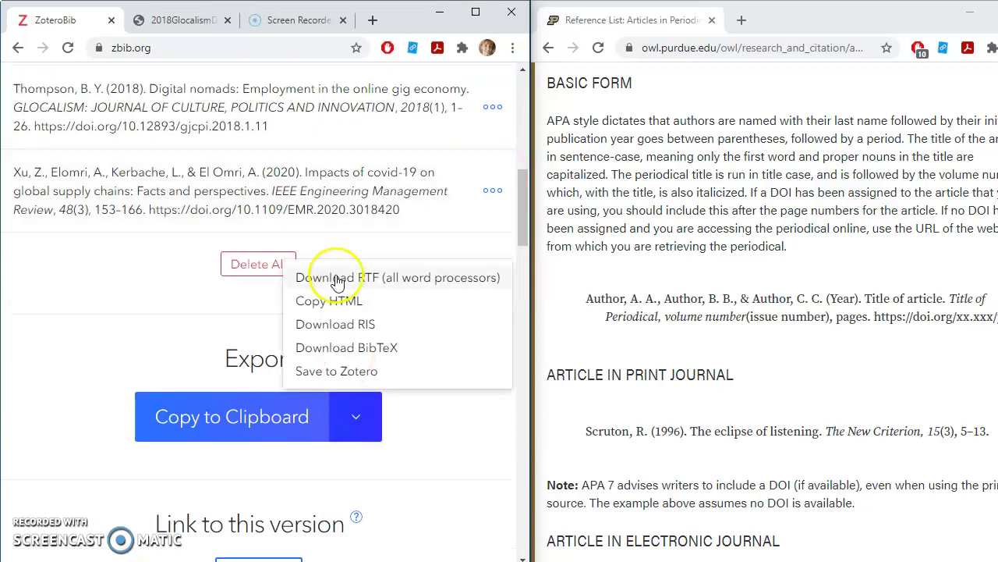